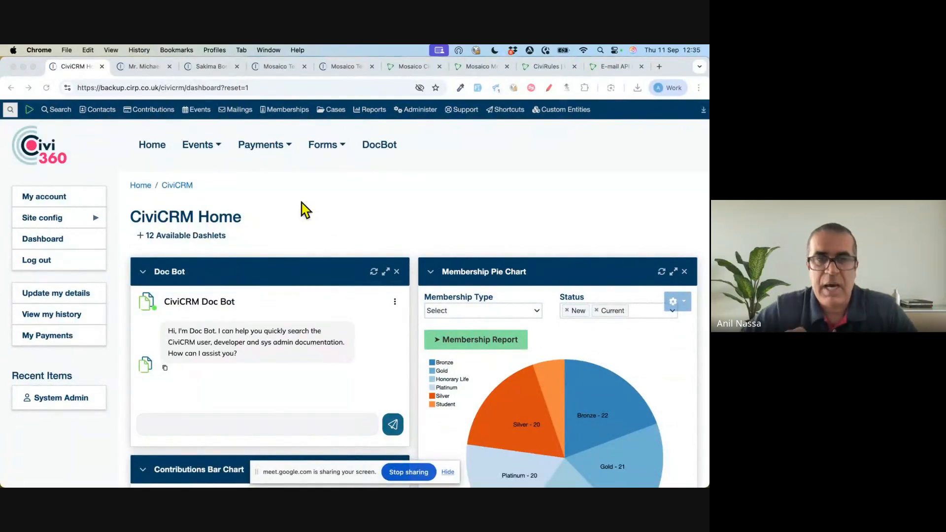
- Go to the group management page and start a new group, dismissing the smart group count notice
{"action": "left_click", "coordinate": [343, 201]}
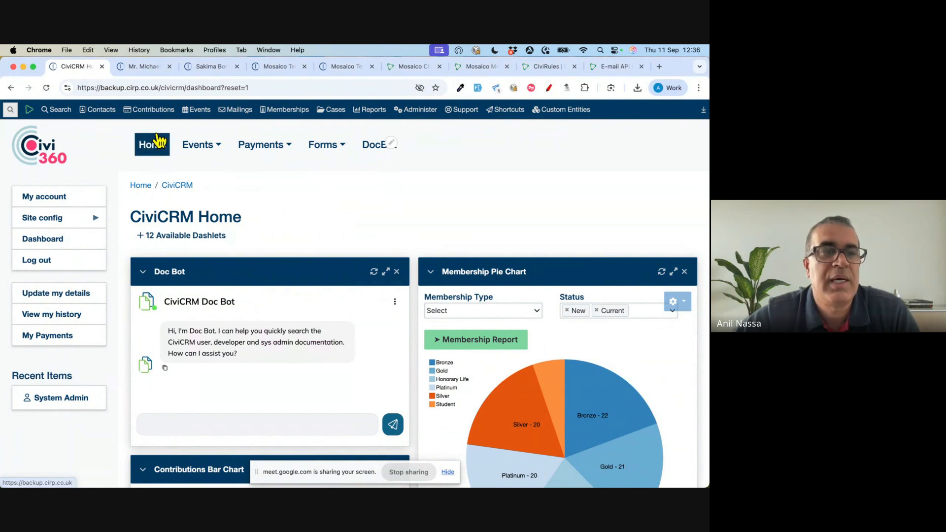
{"action": "mouse_move", "coordinate": [106, 114]}
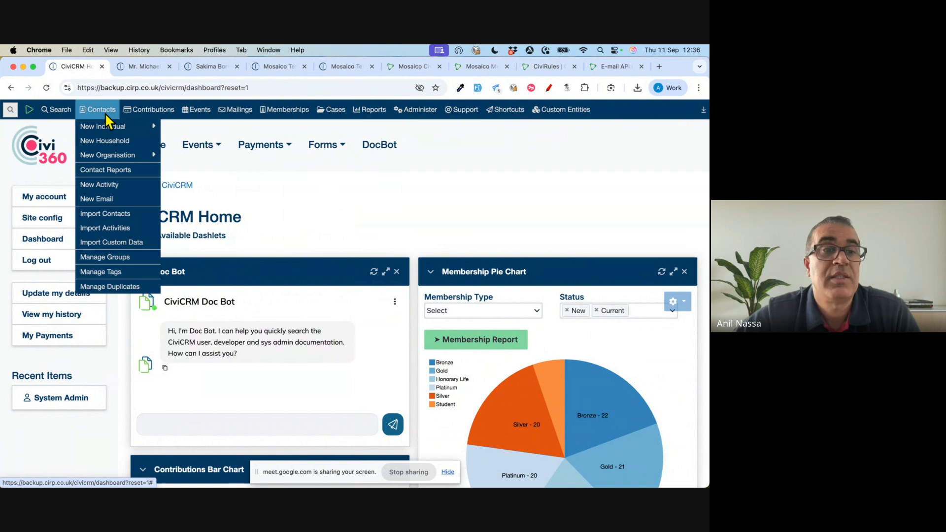
{"action": "left_click", "coordinate": [111, 257]}
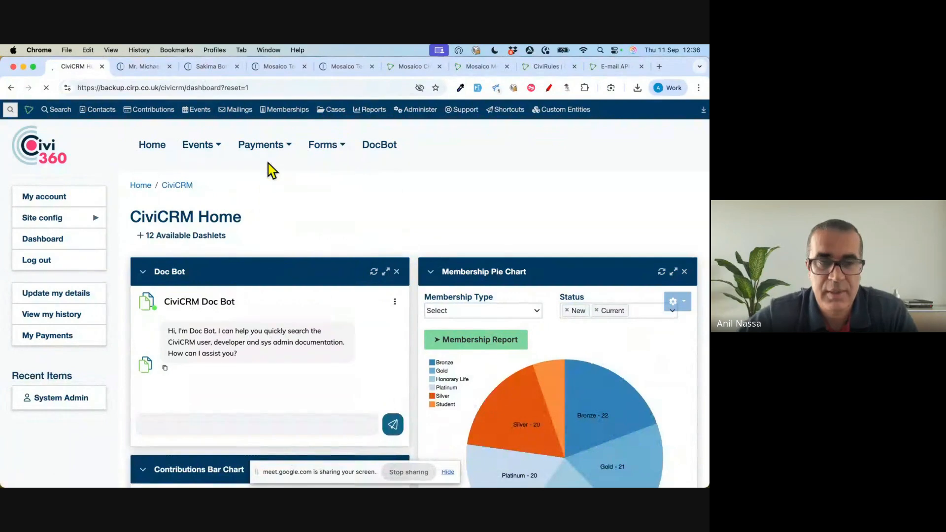
{"action": "scroll", "coordinate": [256, 197], "scroll_direction": "down", "scroll_amount": 3}
{"action": "scroll", "coordinate": [207, 173], "scroll_direction": "up", "scroll_amount": 2}
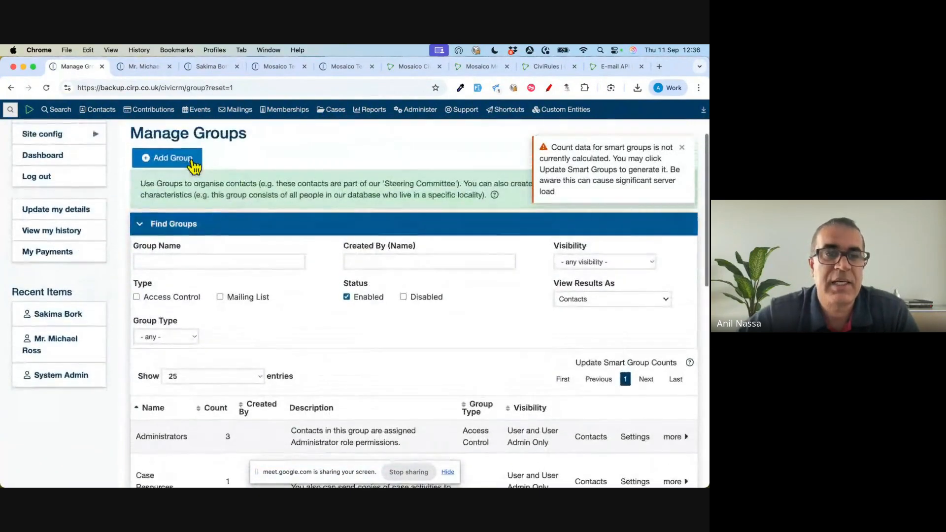
{"action": "left_click", "coordinate": [184, 163]}
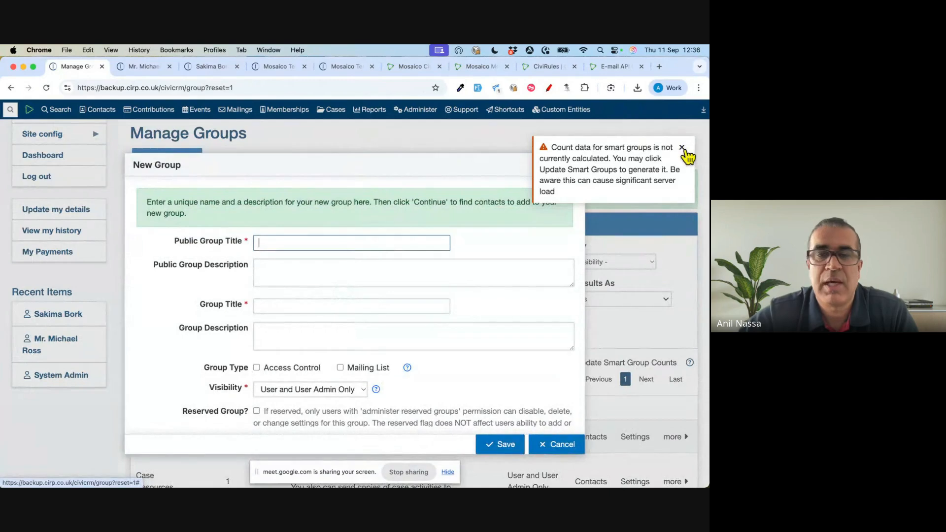
{"action": "left_click", "coordinate": [682, 148]}
- Enter "Staff" as both the public group title and the group title
{"action": "left_click", "coordinate": [291, 244]}
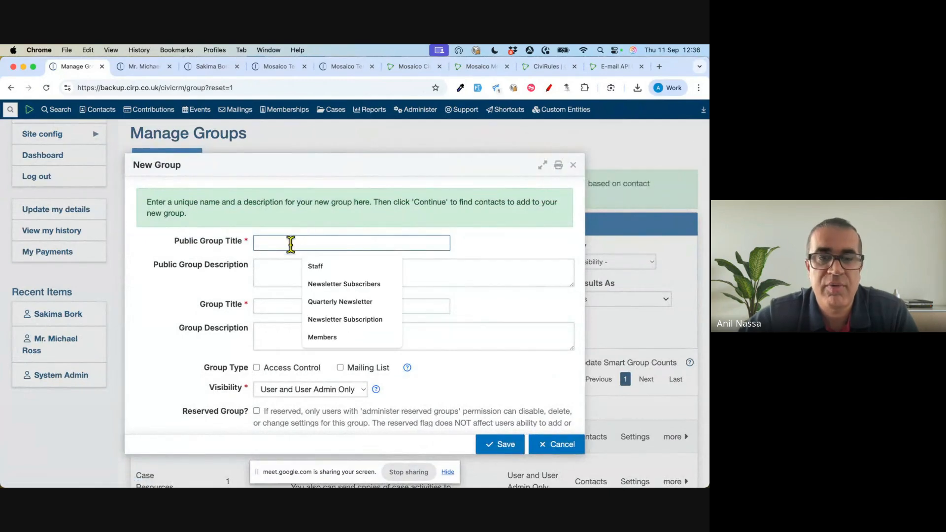
{"action": "left_click", "coordinate": [323, 268]}
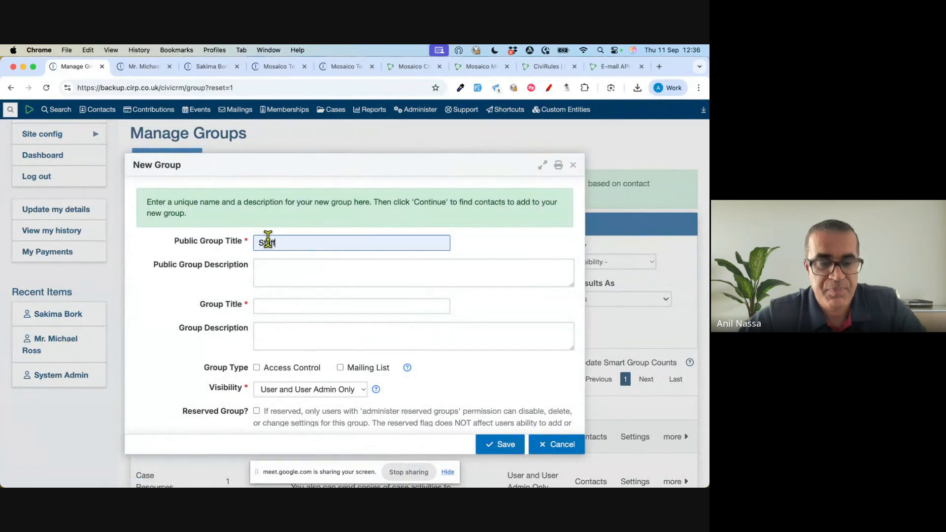
{"action": "left_click", "coordinate": [262, 303]}
{"action": "type", "text": "Staff"}
- Make the Staff group a Mailing List, leave its visibility at User and User Admin Only, and save it
{"action": "scroll", "coordinate": [344, 300], "scroll_direction": "down", "scroll_amount": 4}
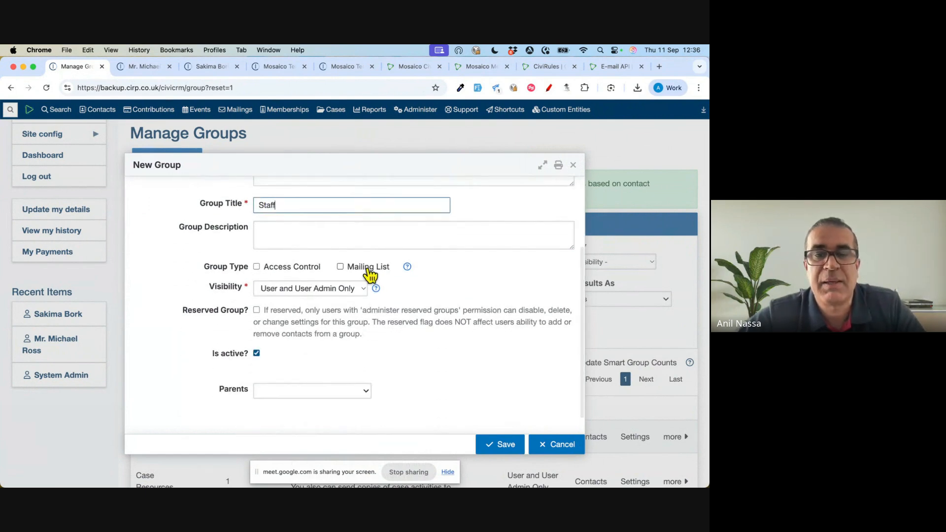
{"action": "left_click", "coordinate": [368, 268]}
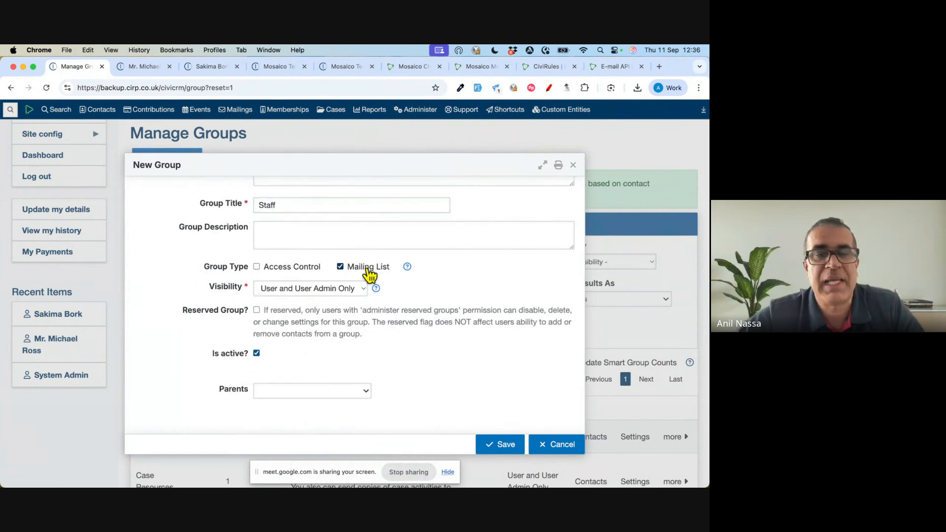
{"action": "left_click", "coordinate": [329, 297]}
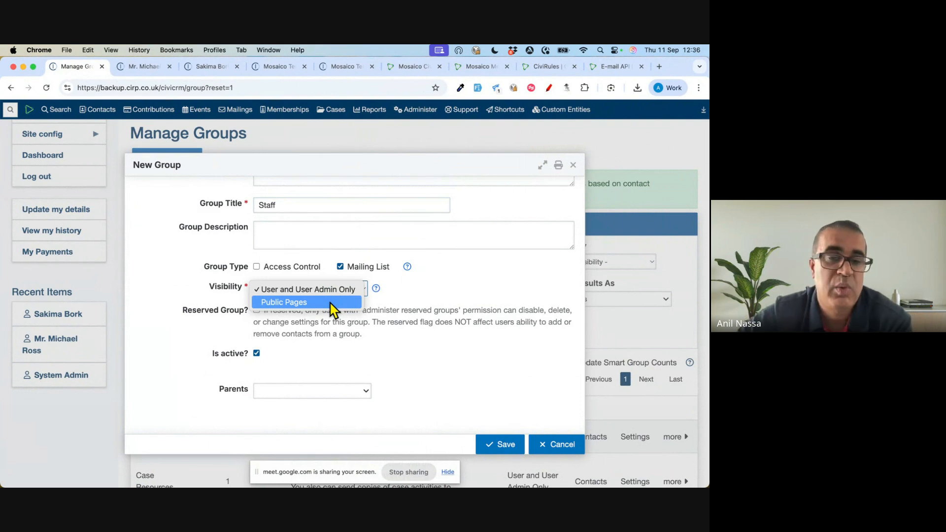
{"action": "left_click", "coordinate": [462, 290]}
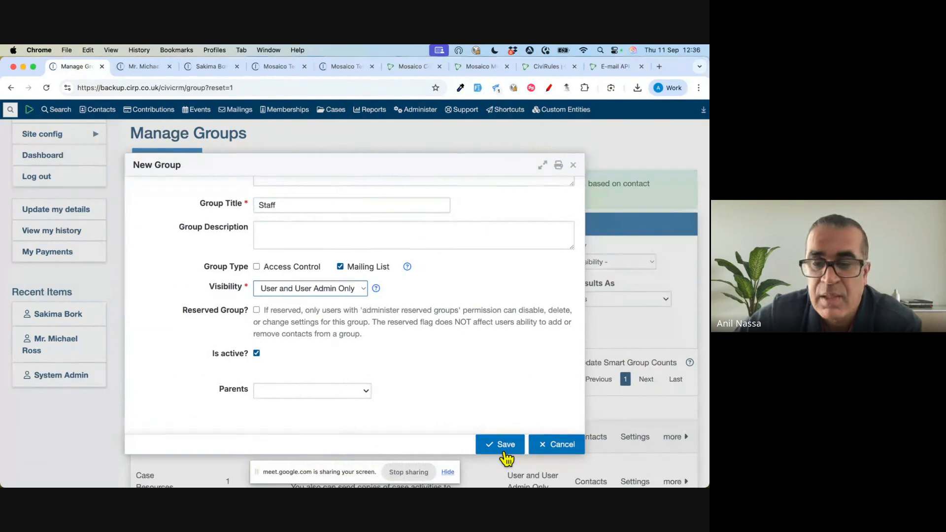
{"action": "left_click", "coordinate": [507, 458]}
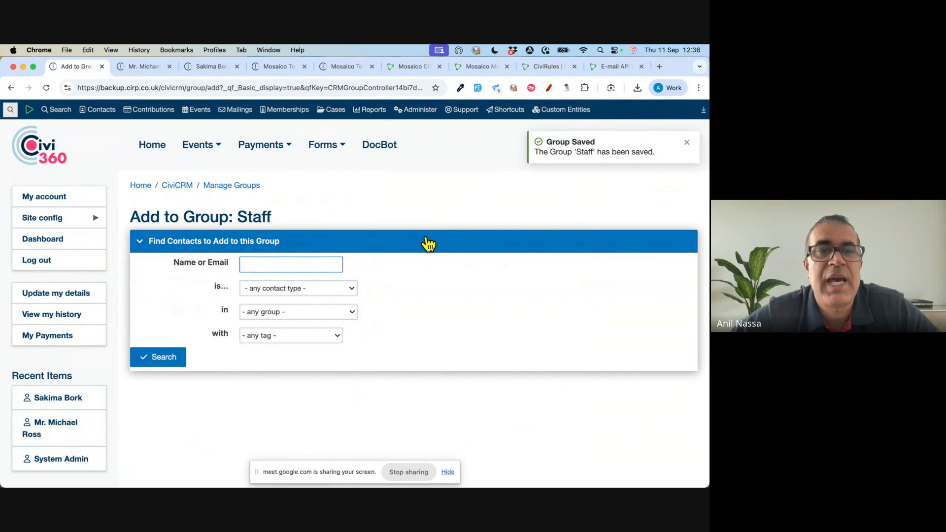
- In the already open record of the contact tagged Major Donor, add the contact to the Staff group
{"action": "left_click", "coordinate": [214, 74]}
{"action": "scroll", "coordinate": [227, 205], "scroll_direction": "down", "scroll_amount": 3}
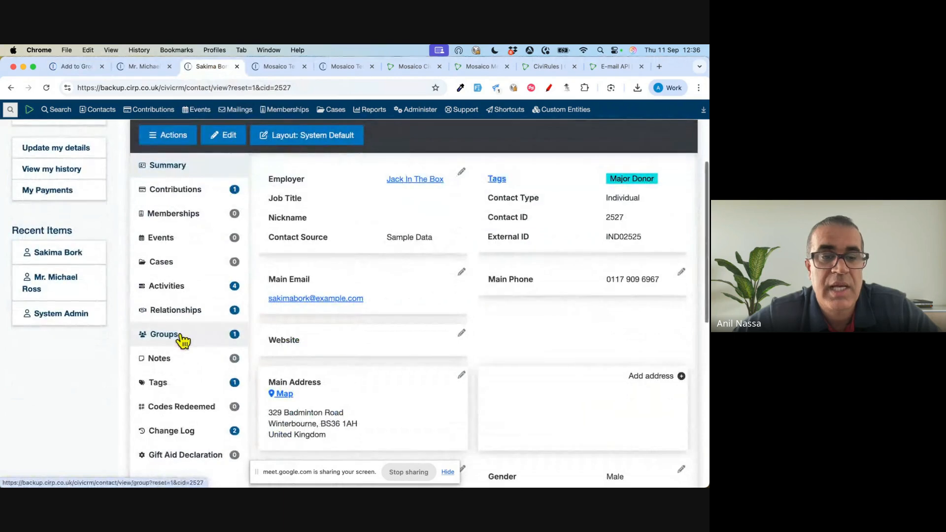
{"action": "left_click", "coordinate": [180, 334]}
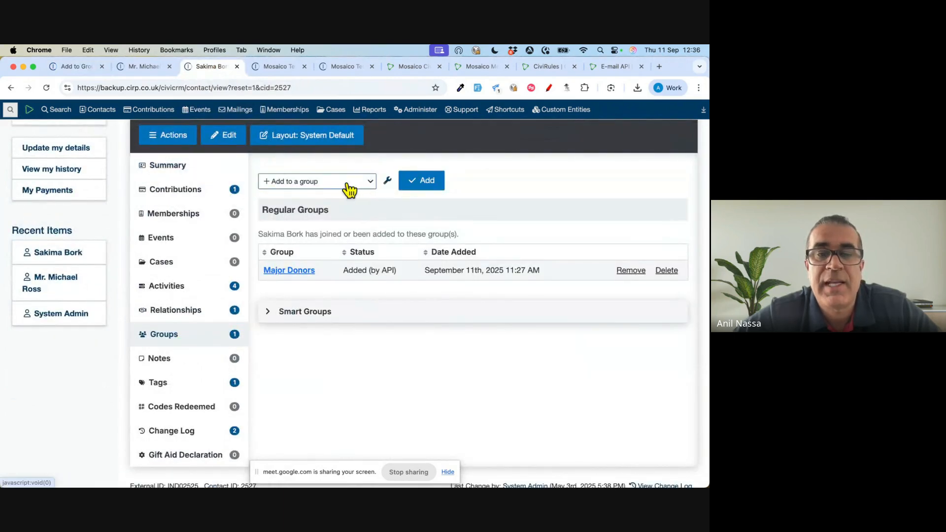
{"action": "left_click", "coordinate": [349, 189]}
{"action": "scroll", "coordinate": [333, 245], "scroll_direction": "down", "scroll_amount": 2}
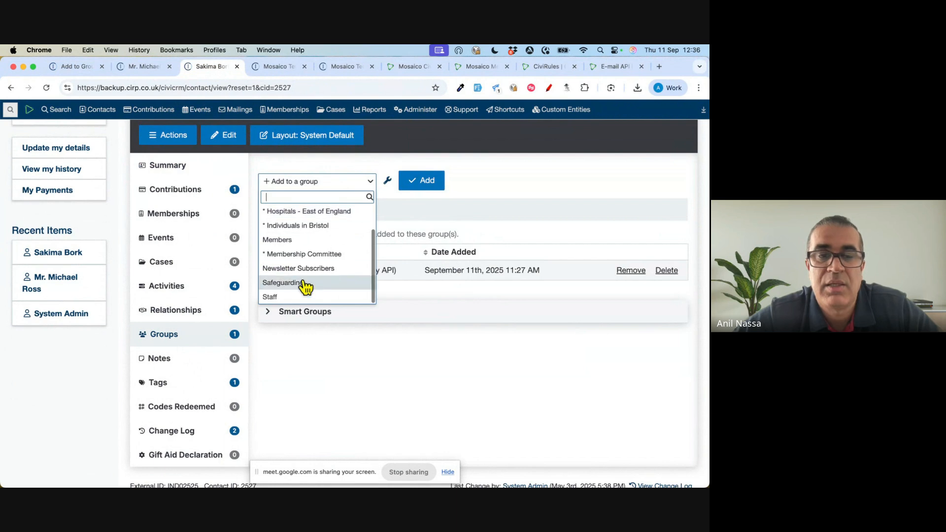
{"action": "left_click", "coordinate": [291, 297]}
{"action": "left_click", "coordinate": [427, 182]}
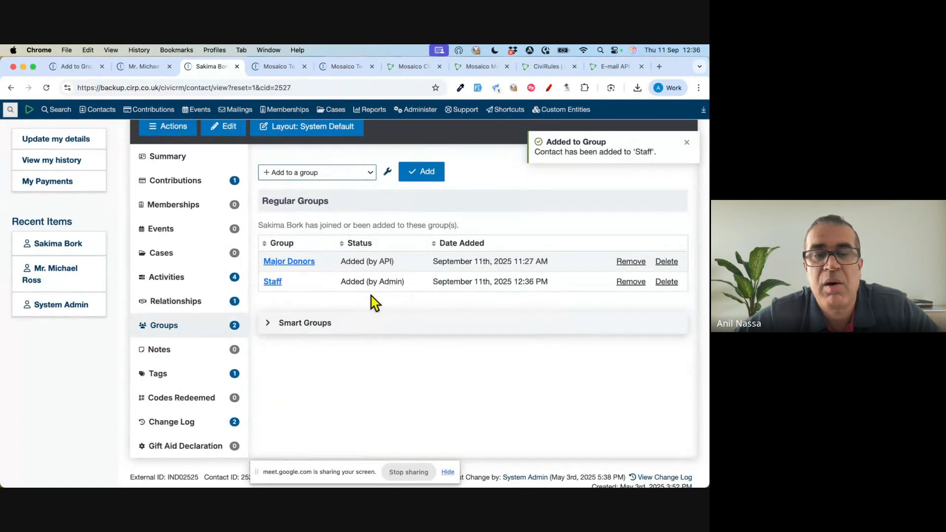
{"action": "left_click_drag", "start_coordinate": [302, 281], "coordinate": [263, 282]}
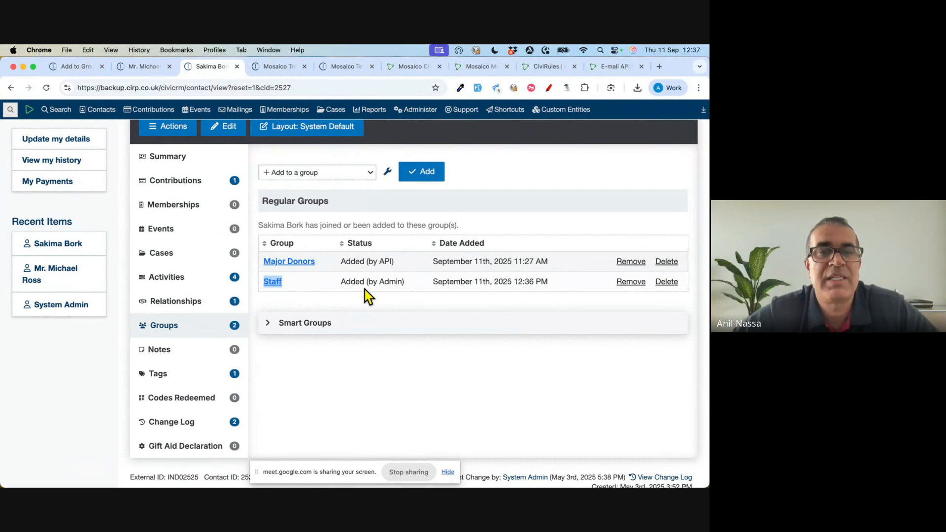
{"action": "scroll", "coordinate": [368, 296], "scroll_direction": "up", "scroll_amount": 5}
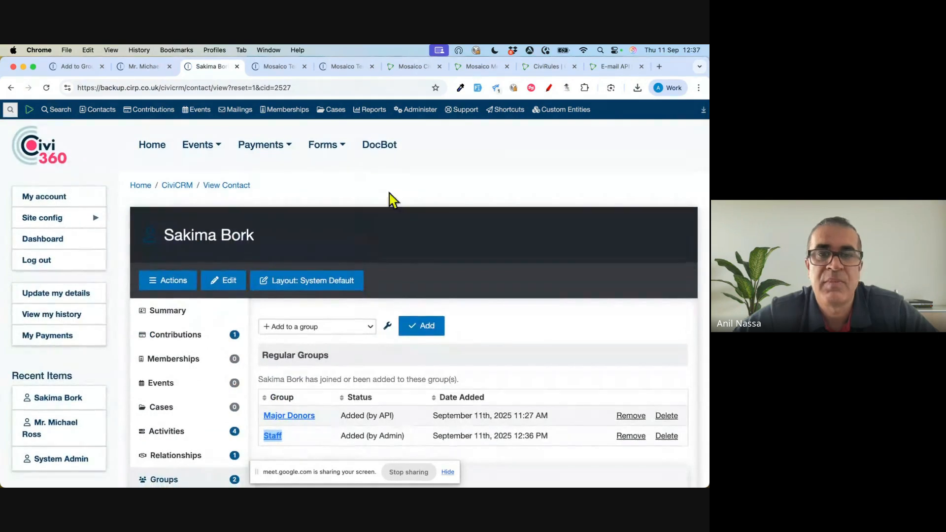
{"action": "left_click", "coordinate": [407, 170]}
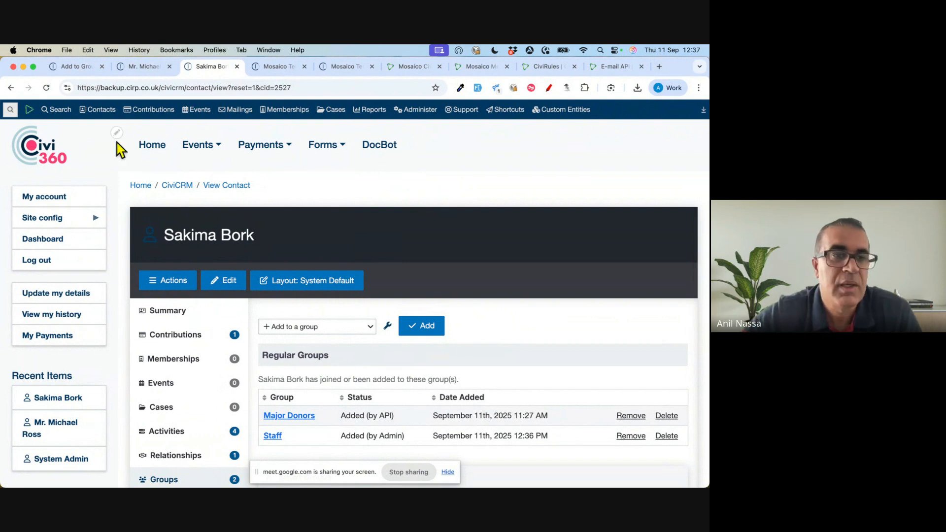
- Search for memberships whose status is New, Current or Grace
{"action": "mouse_move", "coordinate": [60, 111]}
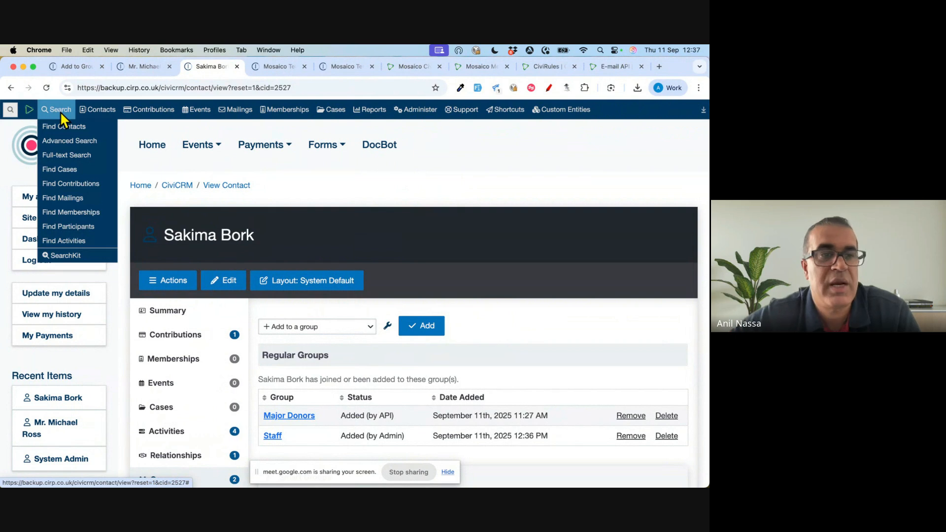
{"action": "left_click", "coordinate": [78, 215]}
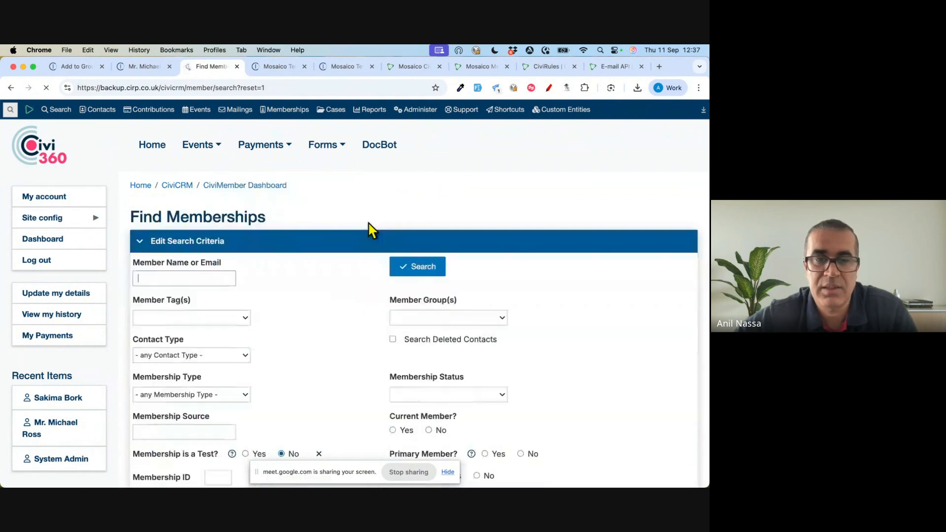
{"action": "scroll", "coordinate": [370, 230], "scroll_direction": "down", "scroll_amount": 3}
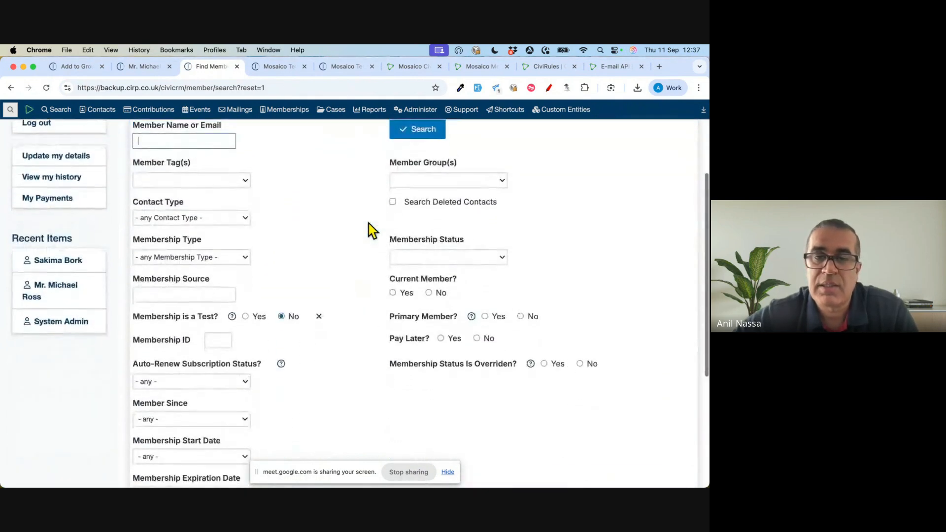
{"action": "left_click", "coordinate": [421, 246]}
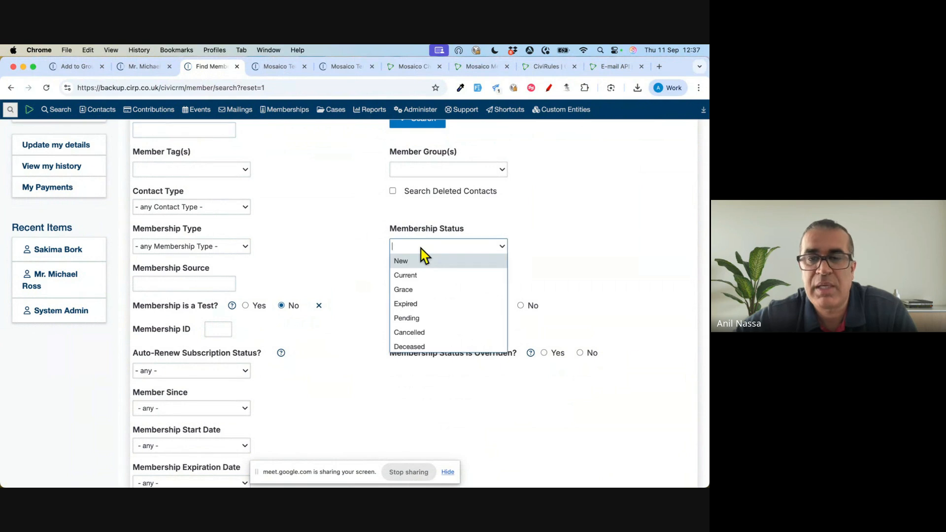
{"action": "left_click", "coordinate": [430, 260]}
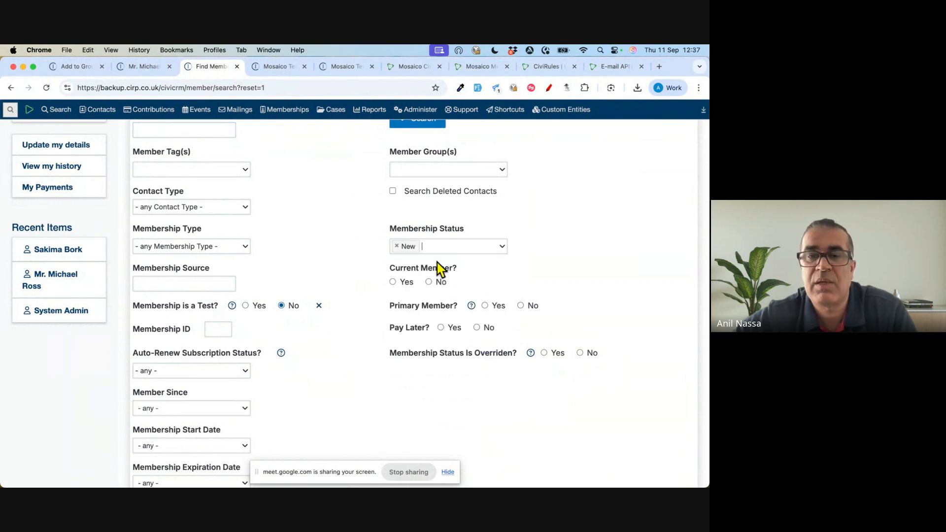
{"action": "left_click", "coordinate": [449, 246]}
{"action": "left_click", "coordinate": [426, 273]}
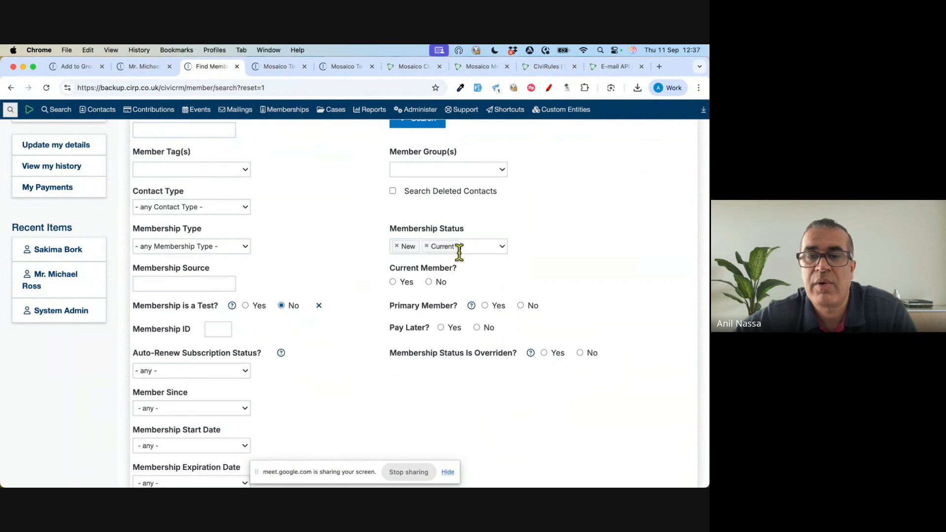
{"action": "left_click", "coordinate": [470, 251]}
{"action": "left_click", "coordinate": [432, 274]}
{"action": "scroll", "coordinate": [493, 232], "scroll_direction": "up", "scroll_amount": 3}
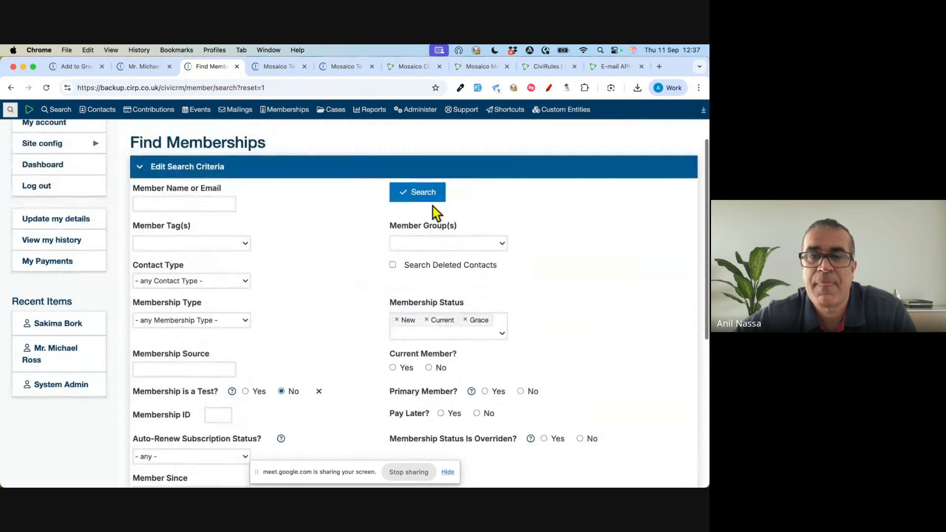
{"action": "left_click", "coordinate": [416, 202]}
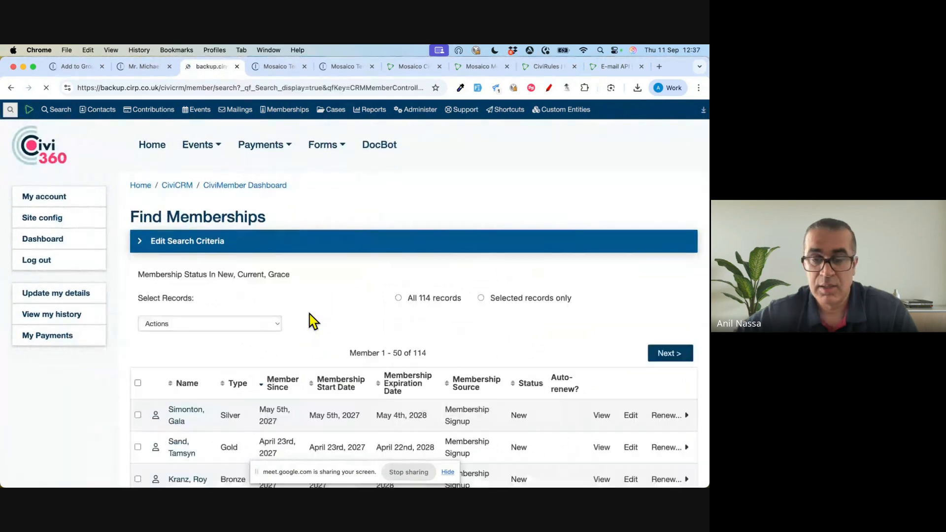
- Select all records found by the membership search and start creating a smart group from them
{"action": "scroll", "coordinate": [414, 276], "scroll_direction": "down", "scroll_amount": 2}
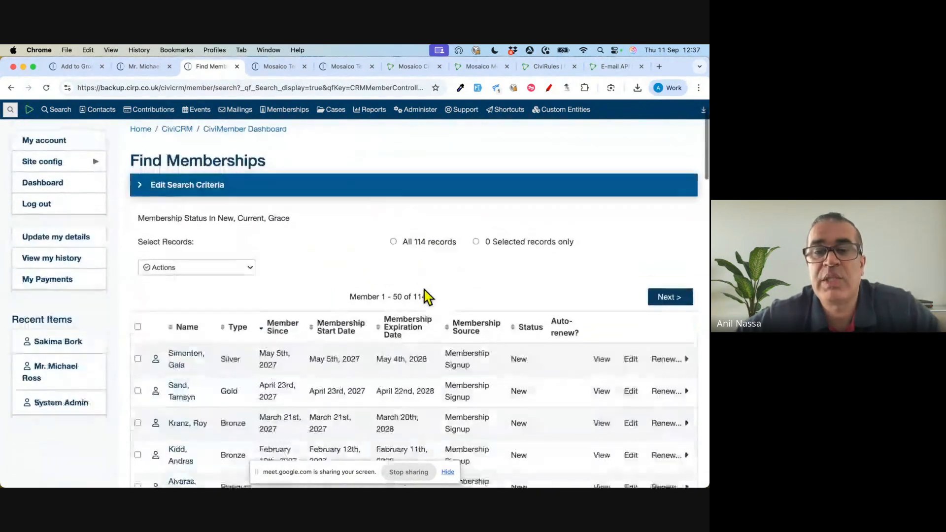
{"action": "left_click", "coordinate": [393, 230]}
{"action": "scroll", "coordinate": [321, 249], "scroll_direction": "down", "scroll_amount": 1}
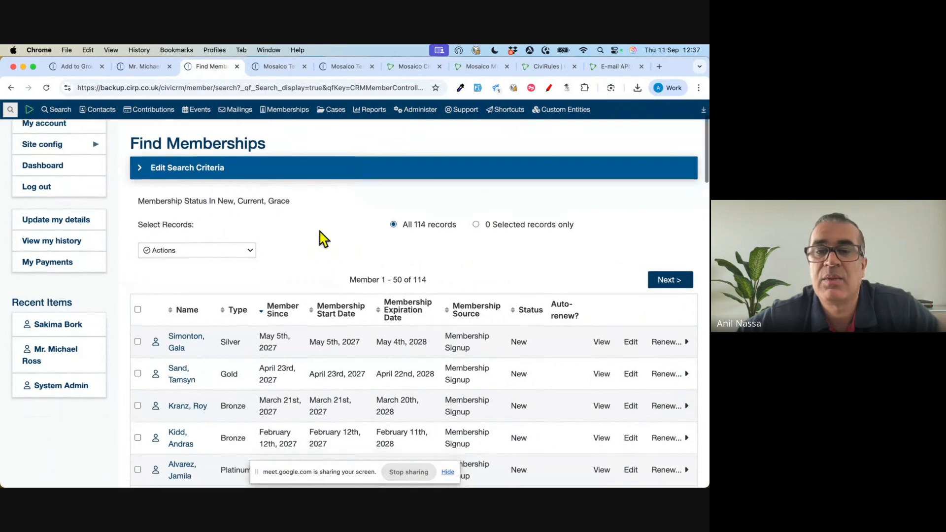
{"action": "left_click", "coordinate": [212, 219]}
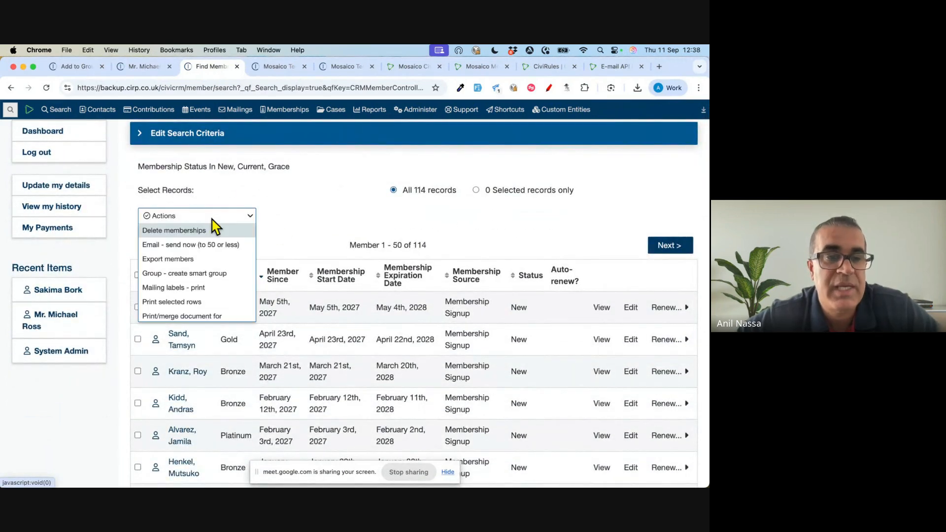
{"action": "left_click", "coordinate": [244, 274]}
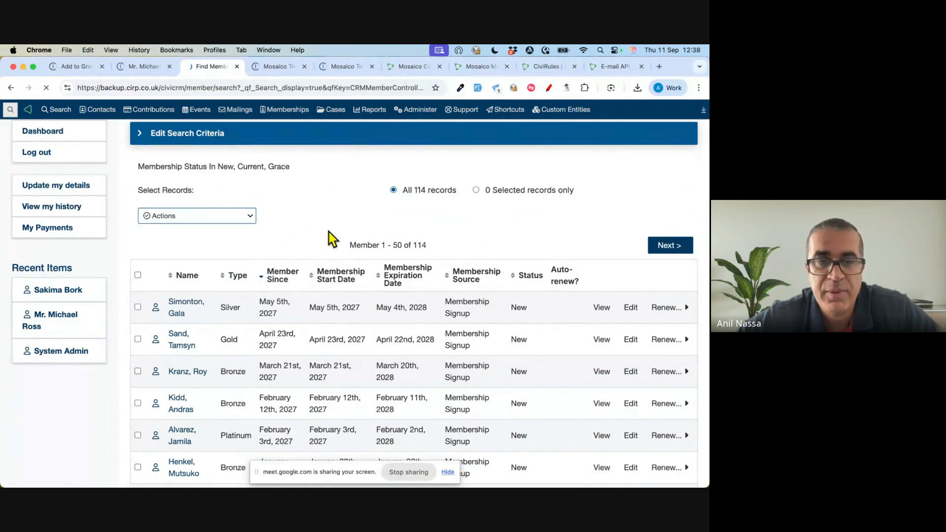
- Title the smart group Current Members, make it a Mailing List, and save it
{"action": "scroll", "coordinate": [331, 238], "scroll_direction": "down", "scroll_amount": 4}
{"action": "left_click", "coordinate": [285, 247]}
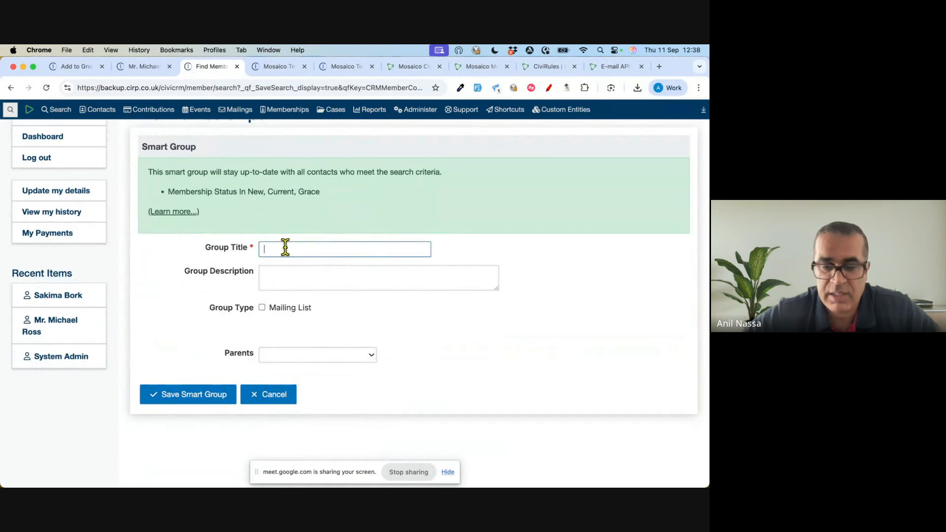
{"action": "type", "text": "Current "}
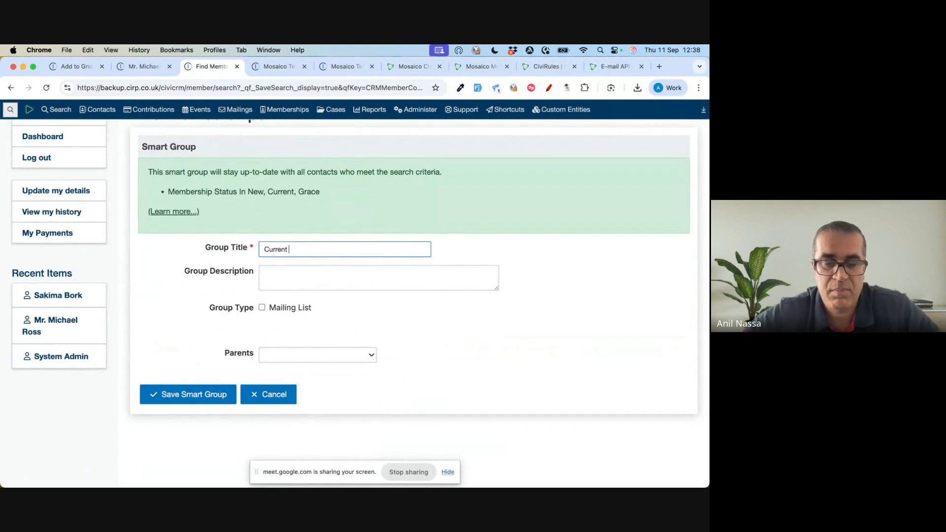
{"action": "type", "text": "Members"}
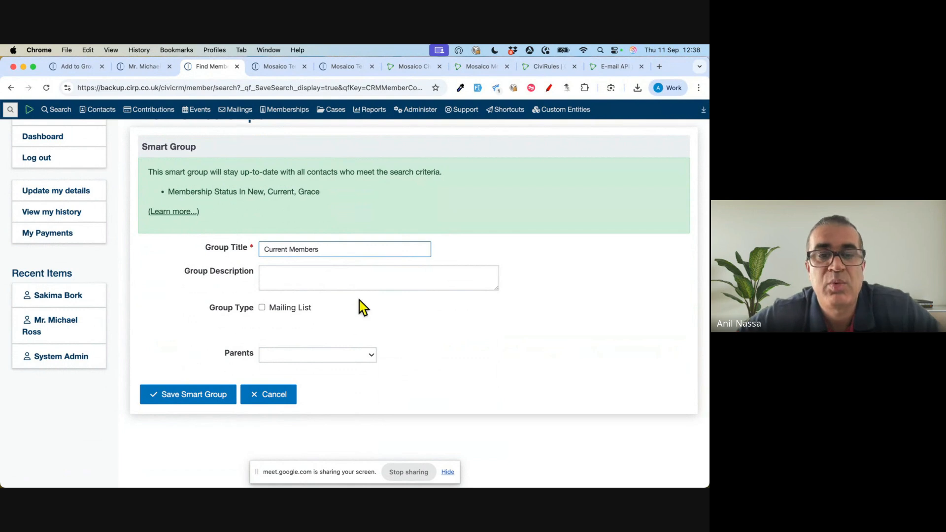
{"action": "left_click", "coordinate": [290, 309]}
{"action": "scroll", "coordinate": [187, 330], "scroll_direction": "down", "scroll_amount": 2}
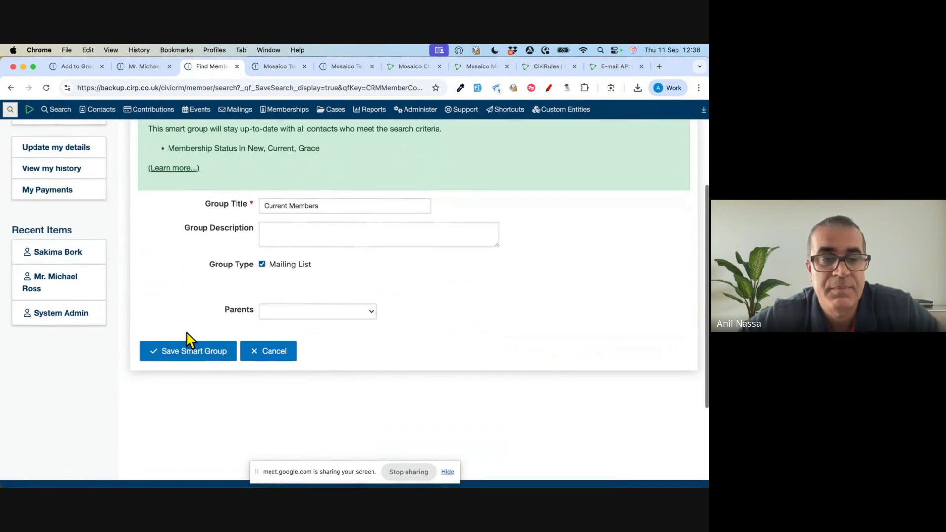
{"action": "left_click", "coordinate": [197, 353]}
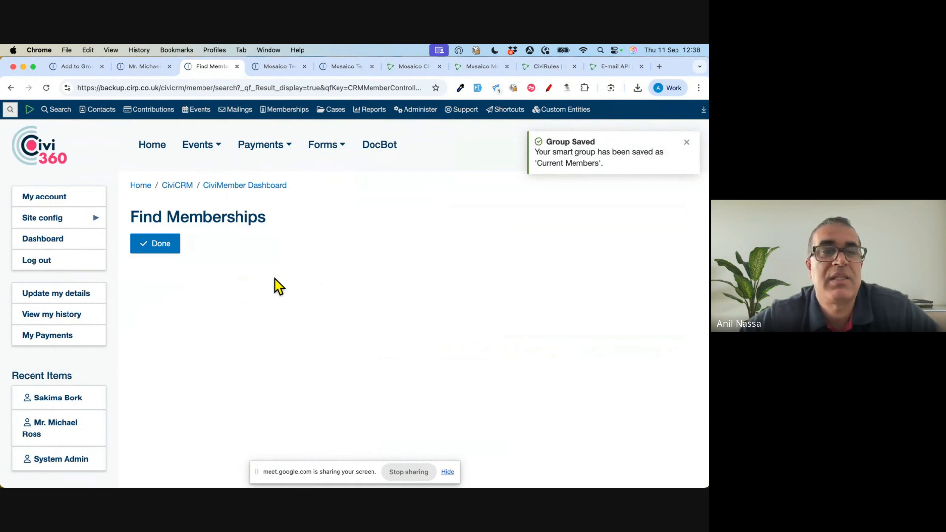
- In the already open record of the contact tagged Volunteer, check the status of the active Gold membership
{"action": "left_click", "coordinate": [143, 67]}
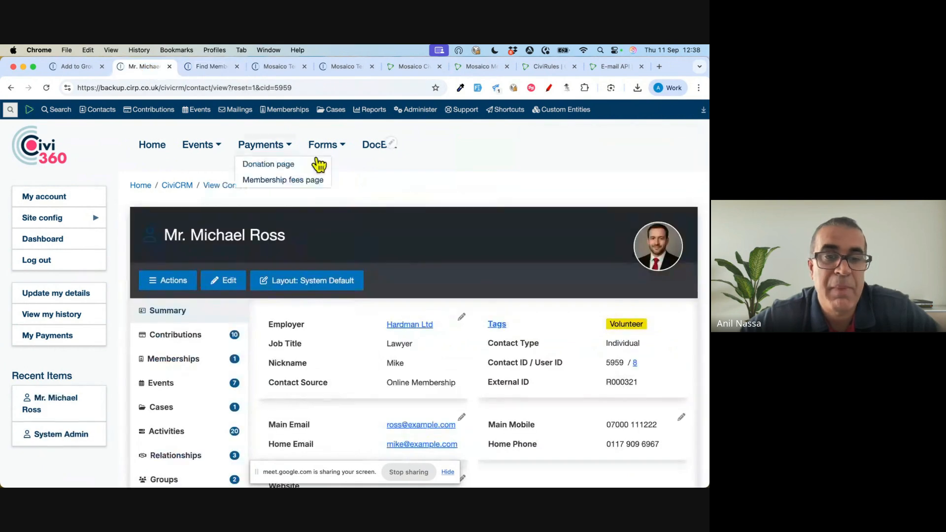
{"action": "scroll", "coordinate": [378, 201], "scroll_direction": "down", "scroll_amount": 2}
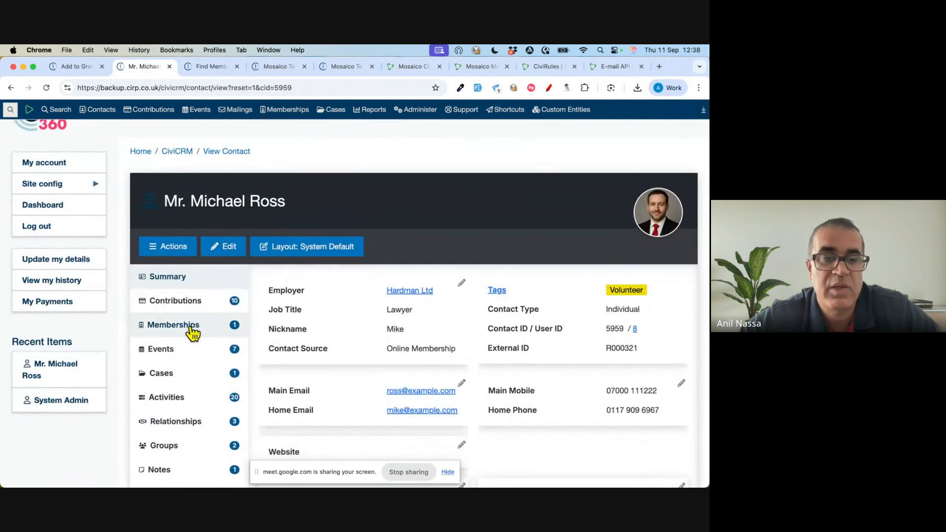
{"action": "left_click", "coordinate": [192, 325]}
{"action": "scroll", "coordinate": [353, 245], "scroll_direction": "down", "scroll_amount": 3}
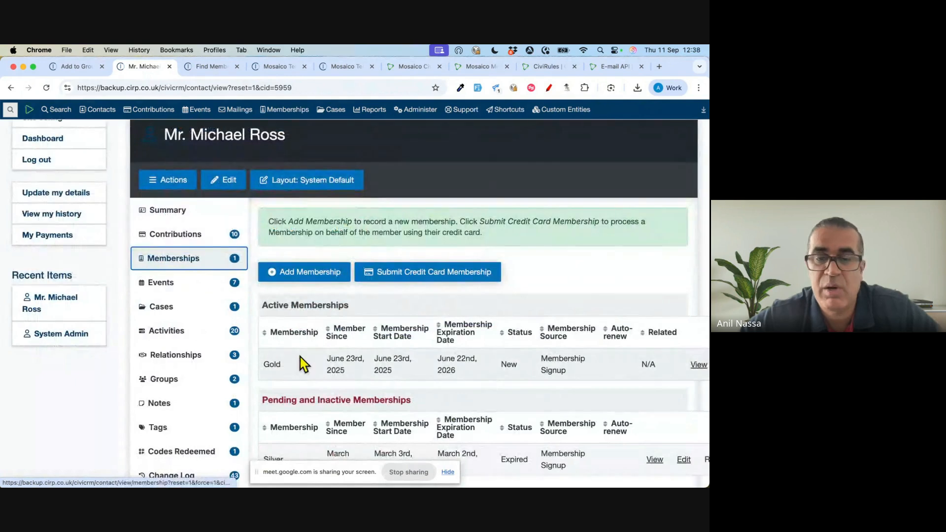
{"action": "double_click", "coordinate": [509, 365]}
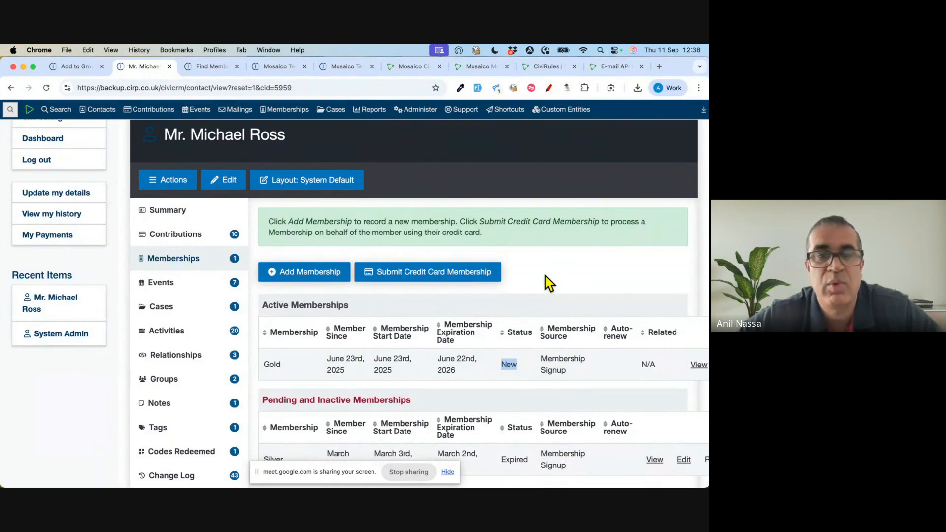
- Check this contact's groups, expanding the Smart Groups list to look for Current Members
{"action": "scroll", "coordinate": [550, 283], "scroll_direction": "down", "scroll_amount": 2}
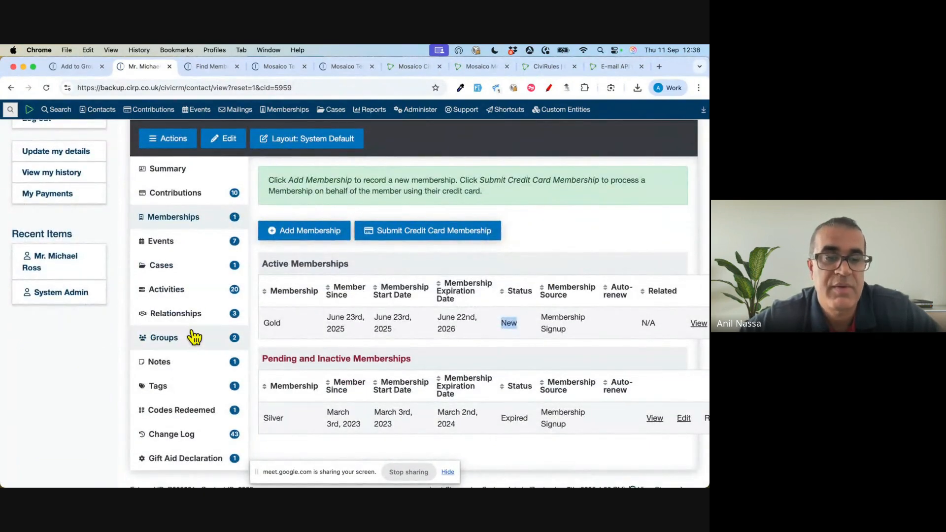
{"action": "left_click", "coordinate": [185, 345]}
{"action": "scroll", "coordinate": [359, 249], "scroll_direction": "down", "scroll_amount": 2}
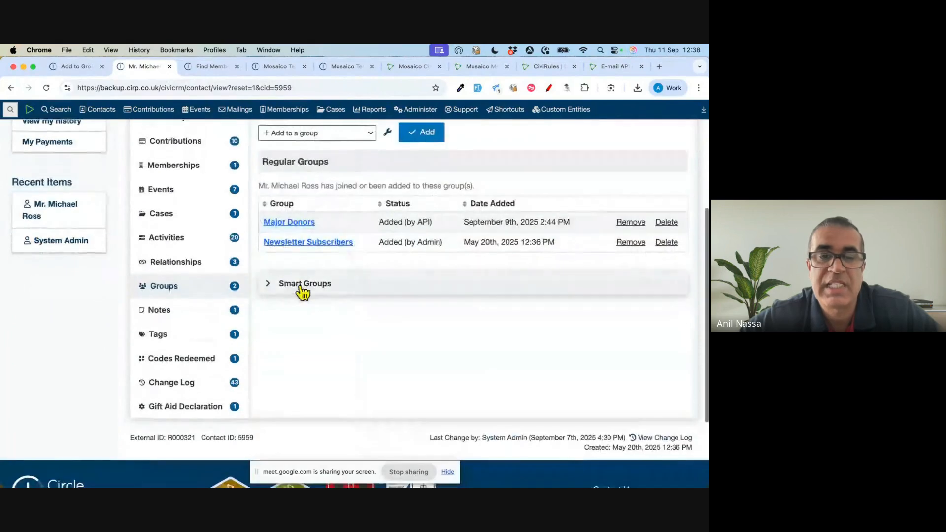
{"action": "left_click", "coordinate": [299, 287]}
{"action": "scroll", "coordinate": [414, 261], "scroll_direction": "down", "scroll_amount": 3}
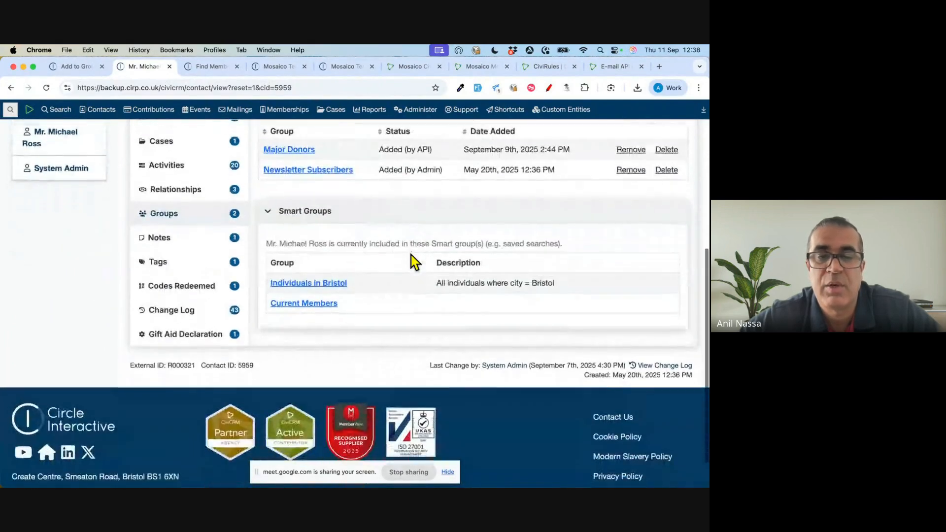
{"action": "left_click_drag", "start_coordinate": [348, 312], "coordinate": [275, 303]}
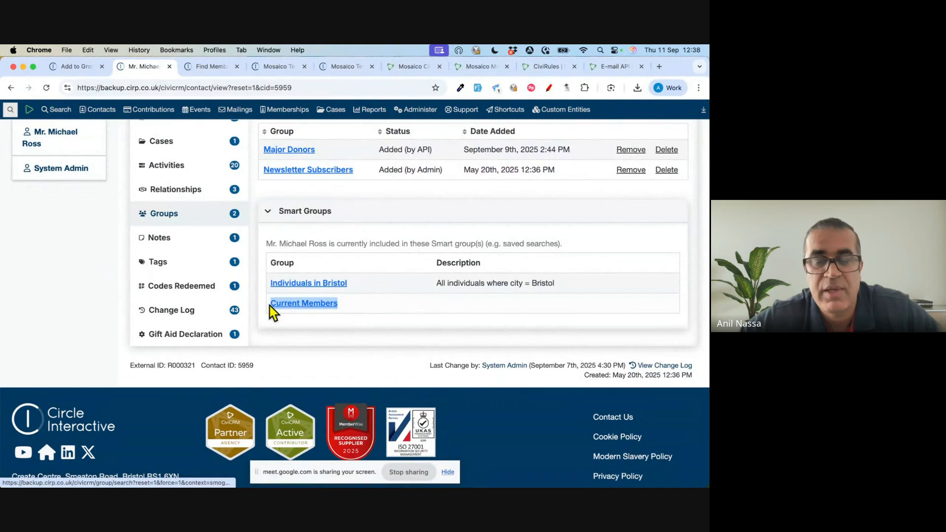